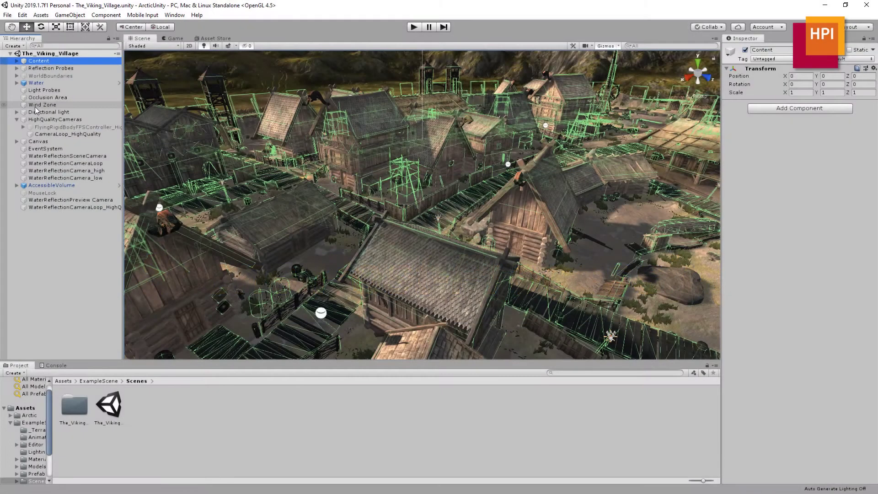
Add an Arctic Post Processing component to the CameraLoop_HighQuality camera and display its output in the Game view.
left_click(327, 232)
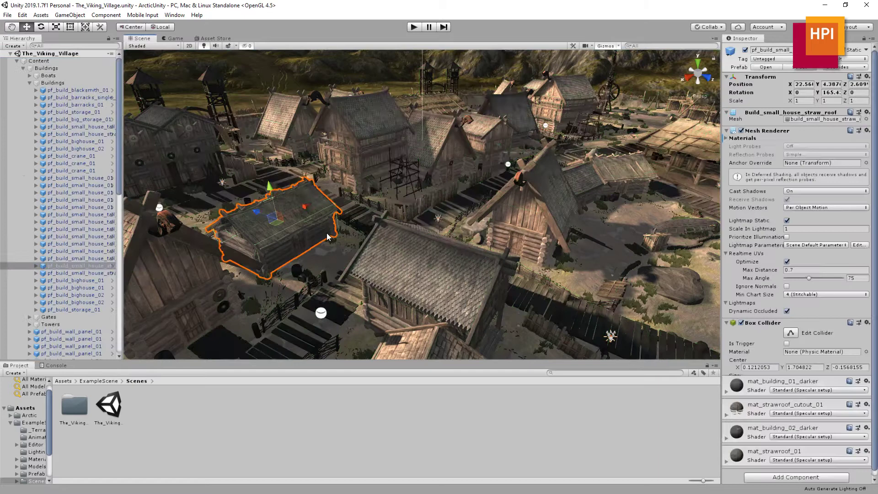
left_click(17, 60)
left_click(17, 119)
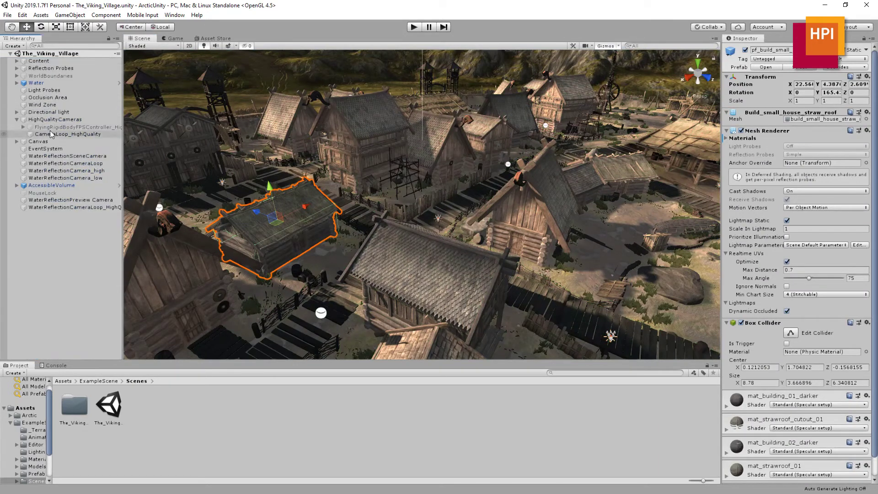
left_click(50, 133)
left_click(762, 211)
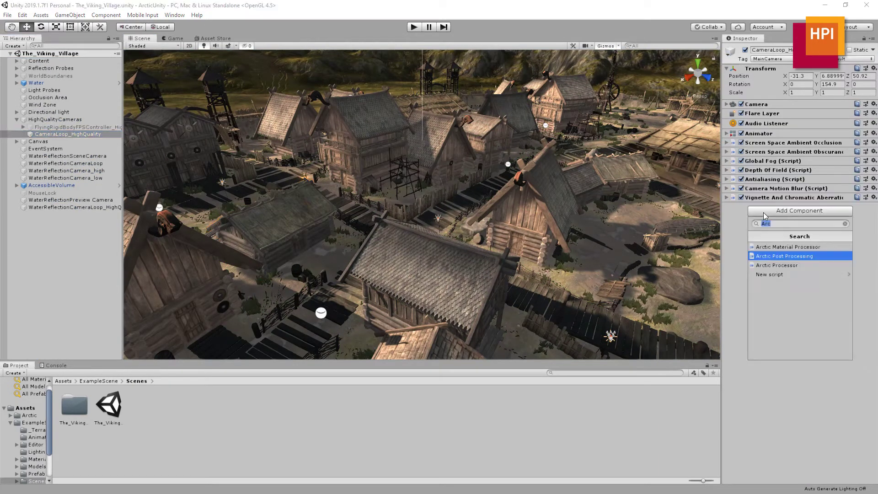
left_click(780, 256)
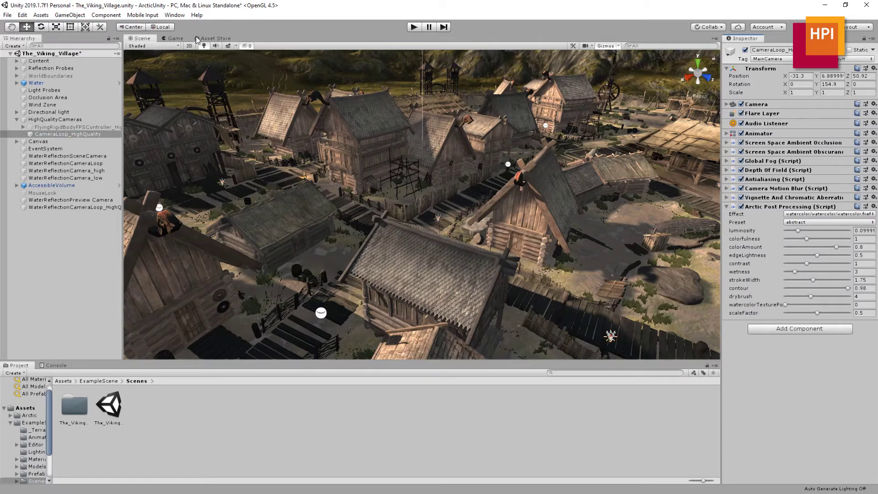
left_click(175, 40)
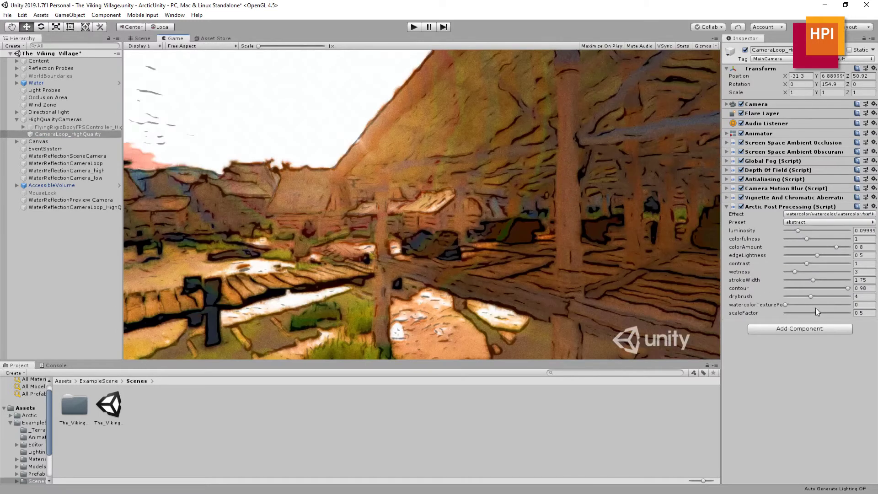
Set the watercolor effect's scaleFactor to 1, strokeWidth to 0.5 and luminosity to 0.09.
left_click_drag(817, 313, 851, 314)
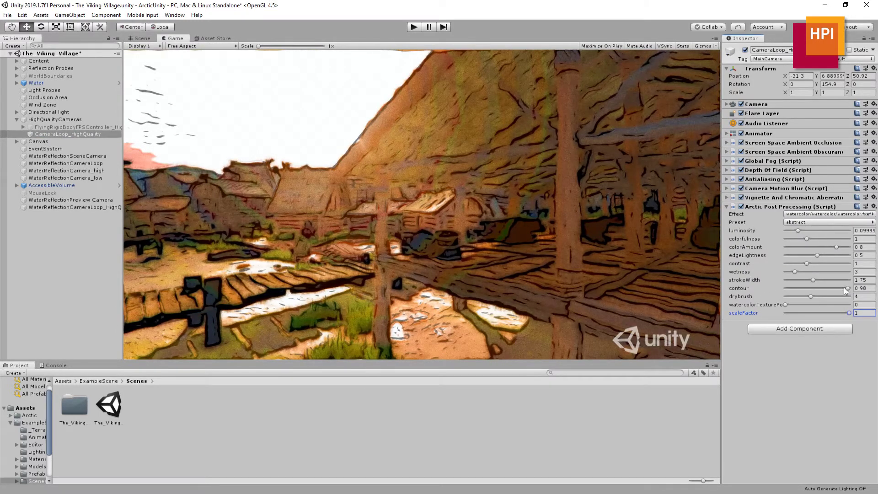
left_click_drag(814, 279, 793, 285)
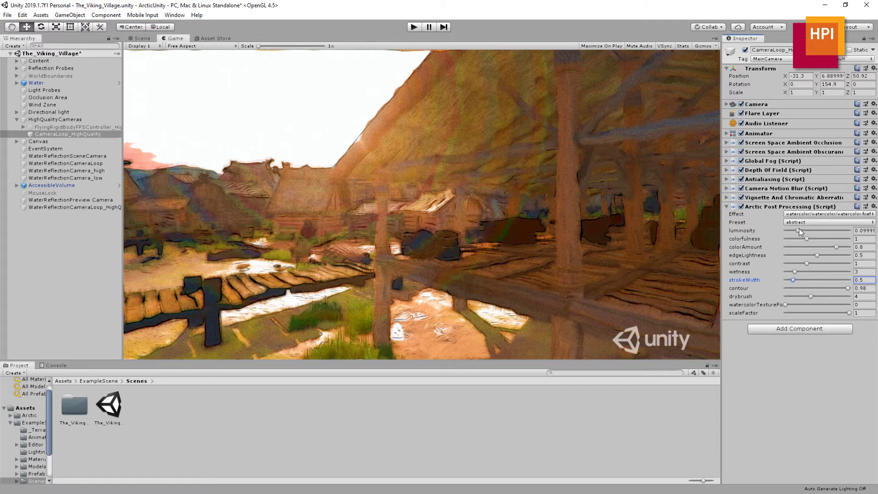
mouse_move(799, 230)
left_mouse_down()
mouse_move(814, 229)
mouse_move(784, 233)
mouse_move(797, 230)
left_mouse_up()
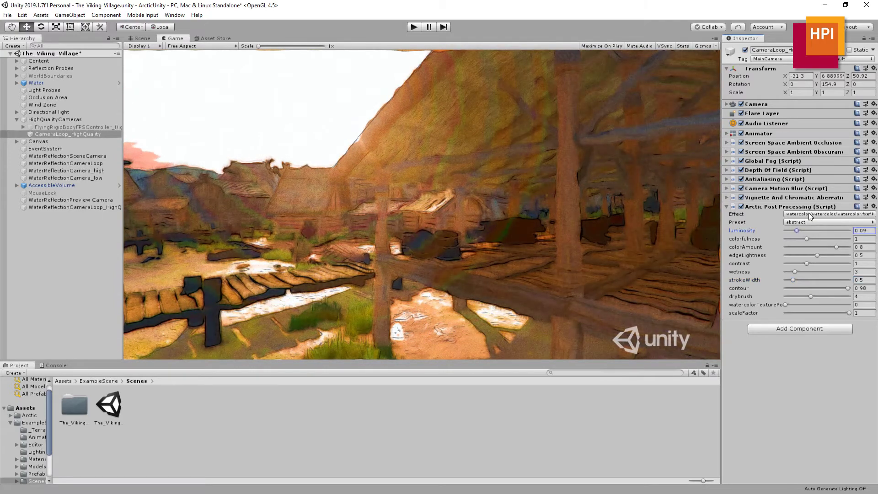
Switch the component's effect to pencilhatching and raise its QUALITY to 1.
left_click(809, 215)
mouse_move(824, 329)
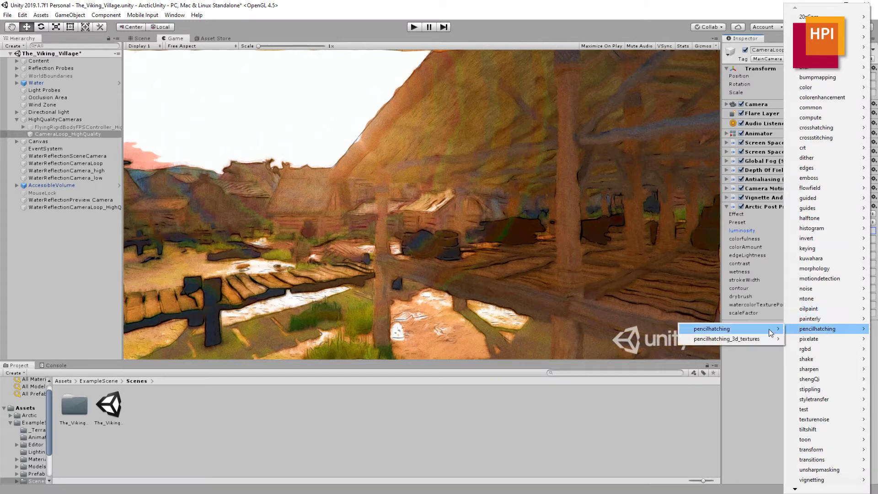
mouse_move(772, 332)
left_click(656, 331)
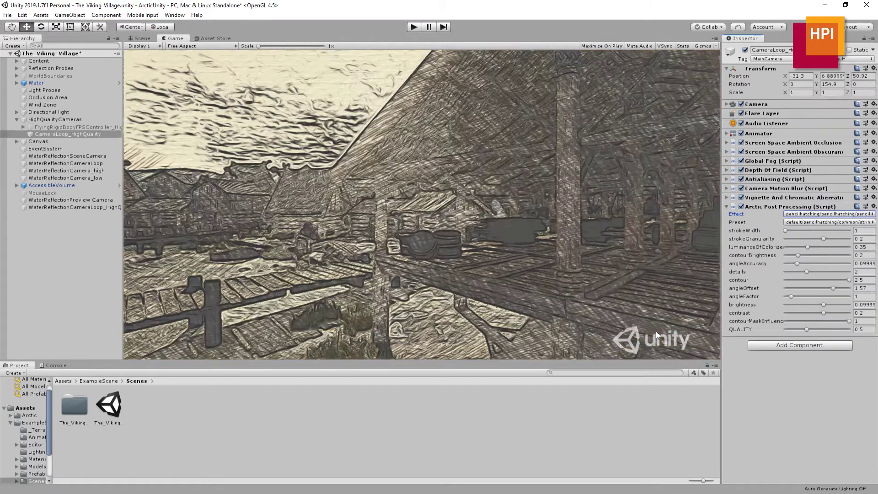
left_click_drag(807, 329, 851, 329)
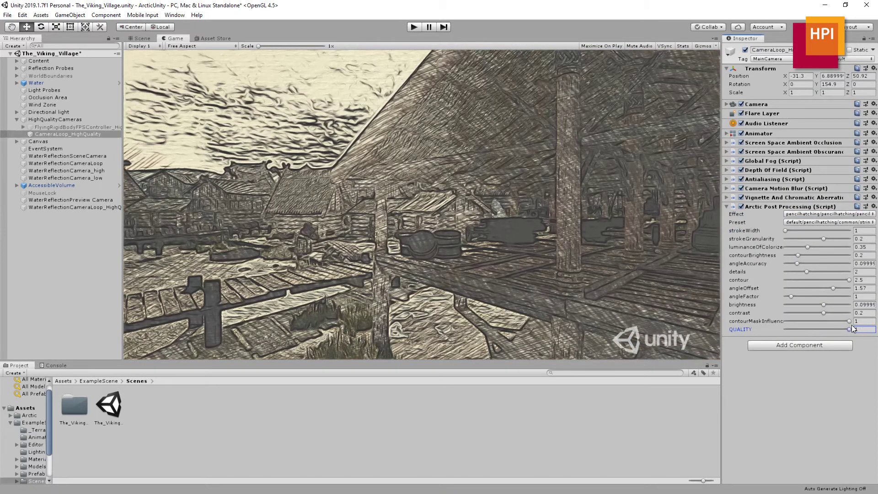
Run the scene and tune the pencil hatching to strokeWidth 1.17, strokeGranularity 0.08 and luminanceOfColorize 0.29.
left_click_drag(787, 230, 806, 228)
left_click(413, 28)
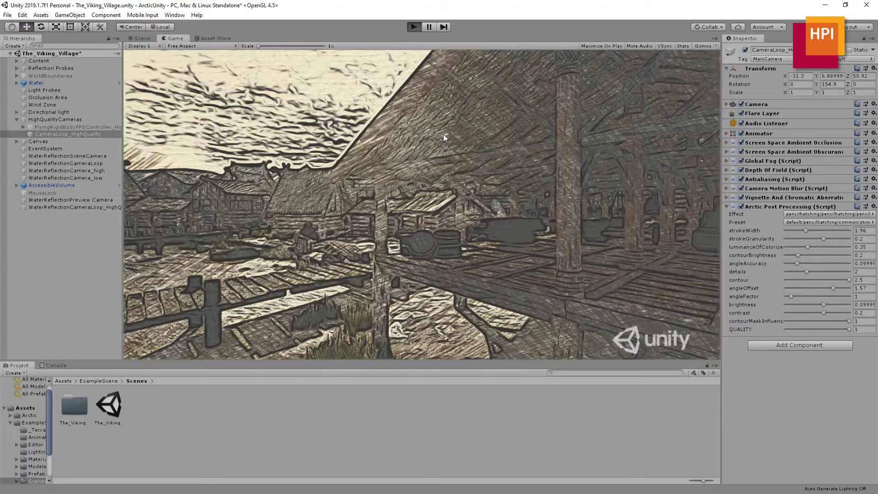
left_click_drag(814, 245, 789, 221)
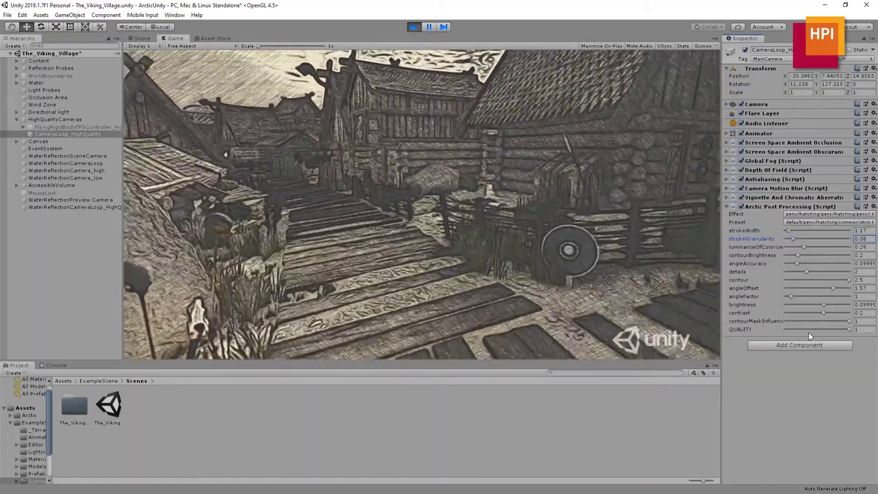
Add a second Arctic Post Processing component to the camera and assign it the 20sCam effect.
left_click(809, 345)
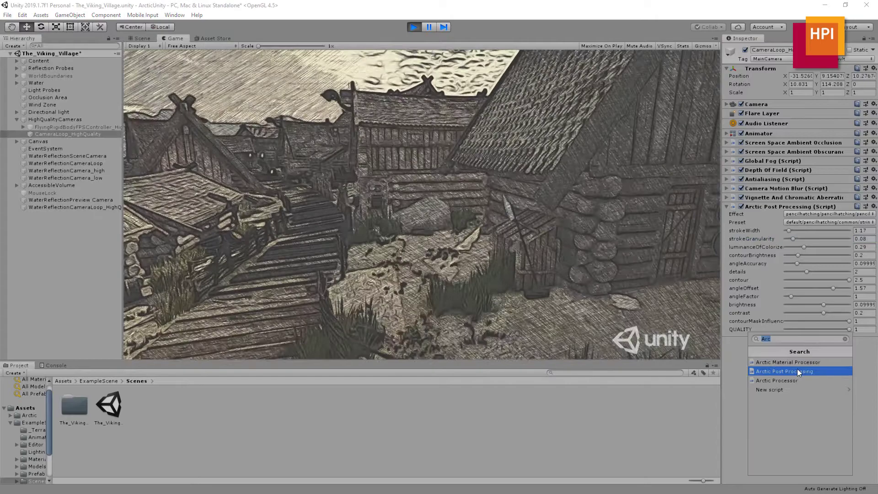
left_click(797, 369)
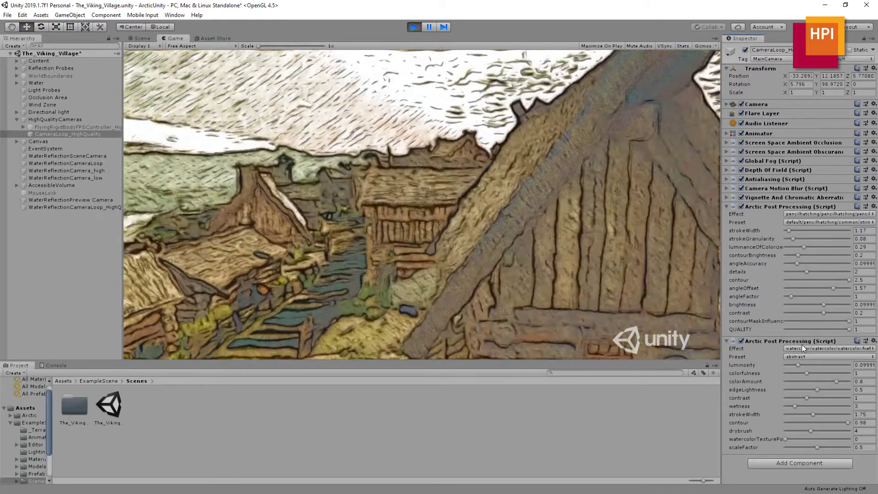
left_click(801, 348)
mouse_move(824, 26)
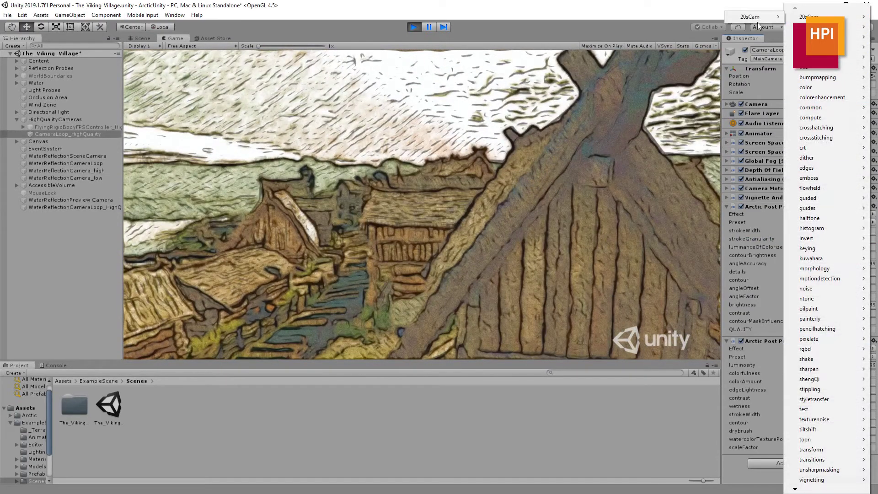
mouse_move(755, 17)
left_click(695, 27)
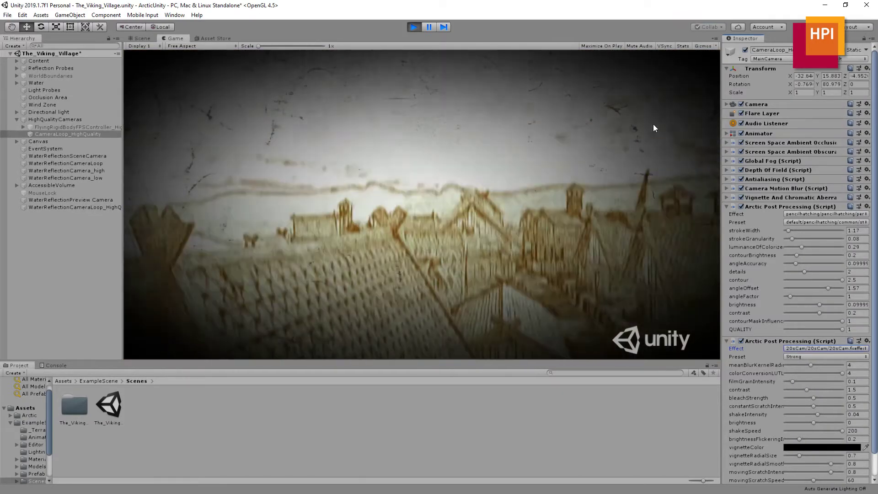
Keep the 20sCam meanBlurKernelRadius at 4 and change its vignetteColor to near-white FDFDFD.
scroll(798, 361, "down", 2)
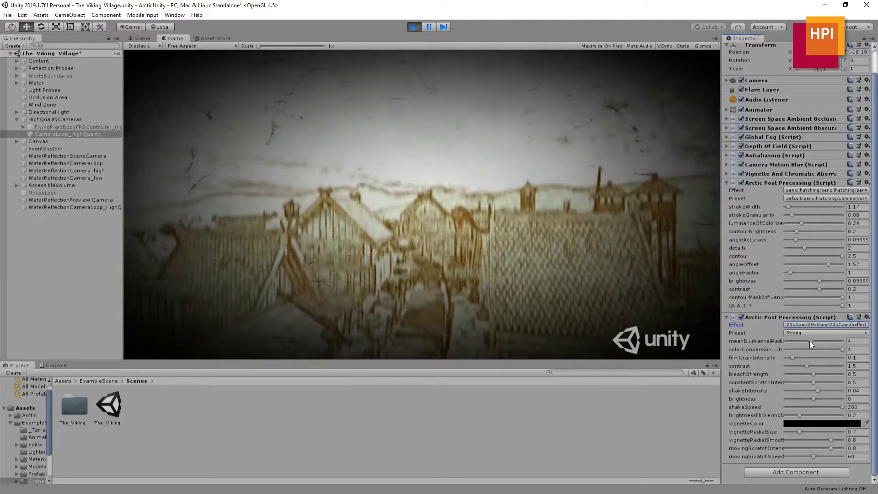
mouse_move(810, 341)
left_mouse_down()
mouse_move(789, 341)
mouse_move(816, 341)
mouse_move(809, 341)
left_mouse_up()
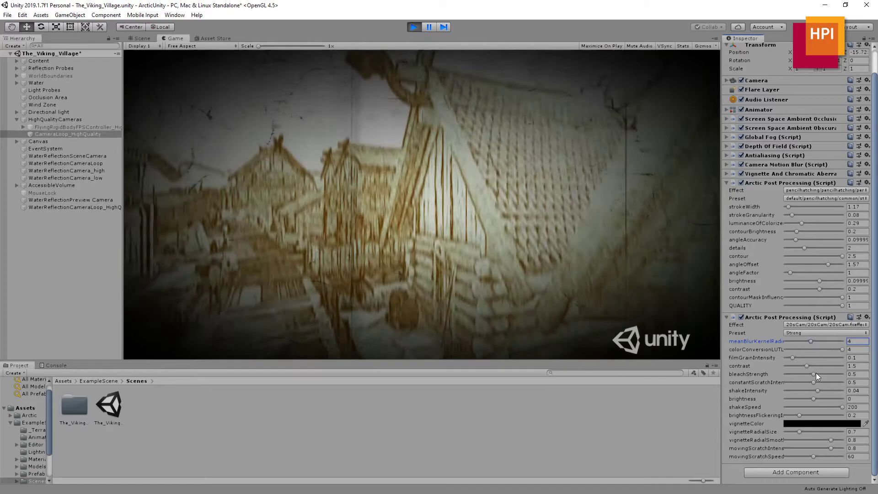
left_click(821, 424)
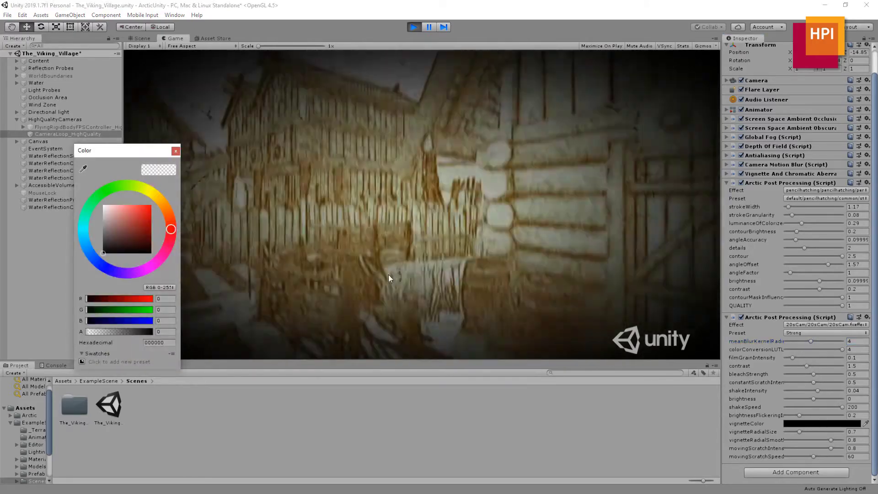
mouse_move(125, 243)
left_mouse_down()
mouse_move(113, 213)
mouse_move(152, 205)
mouse_move(150, 239)
mouse_move(145, 211)
mouse_move(101, 206)
left_mouse_up()
left_click(159, 201)
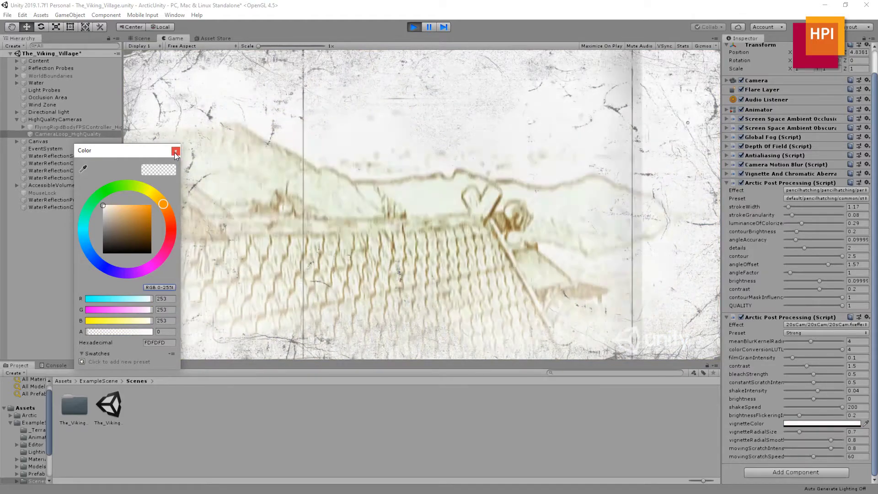
left_click(175, 151)
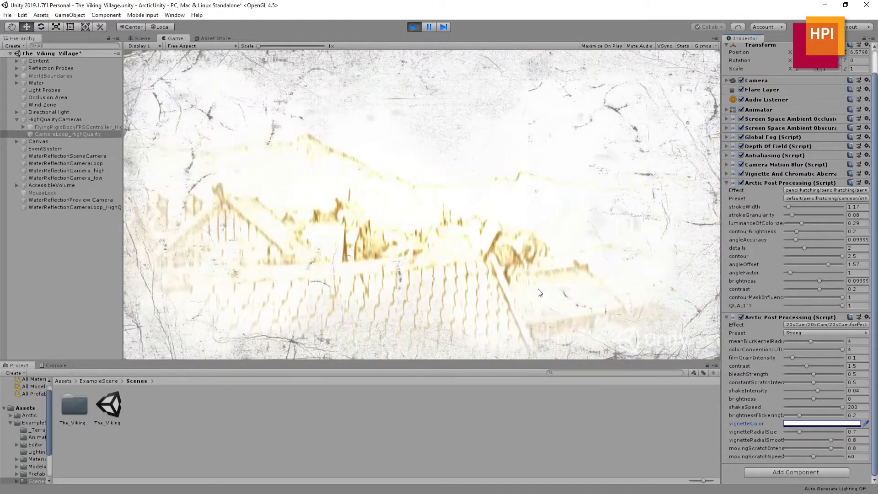
Try the Retro and Sepia presets on the 20sCam effect.
left_click(800, 334)
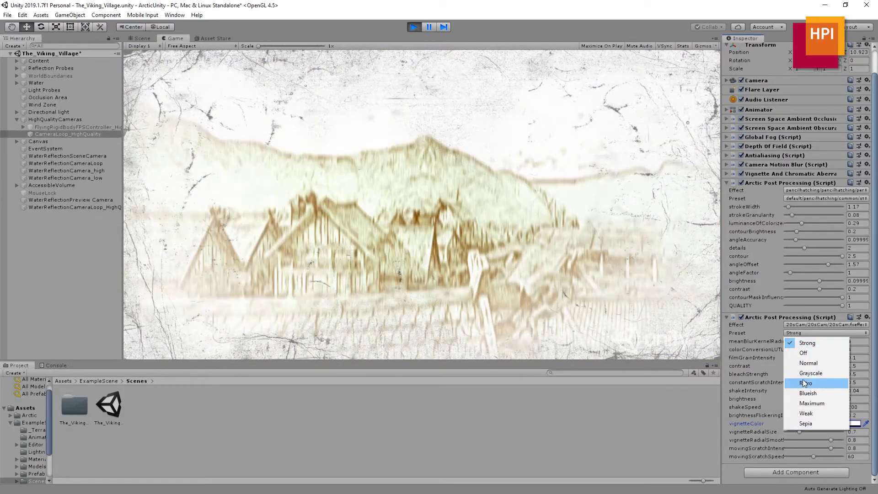
left_click(806, 383)
left_click(801, 333)
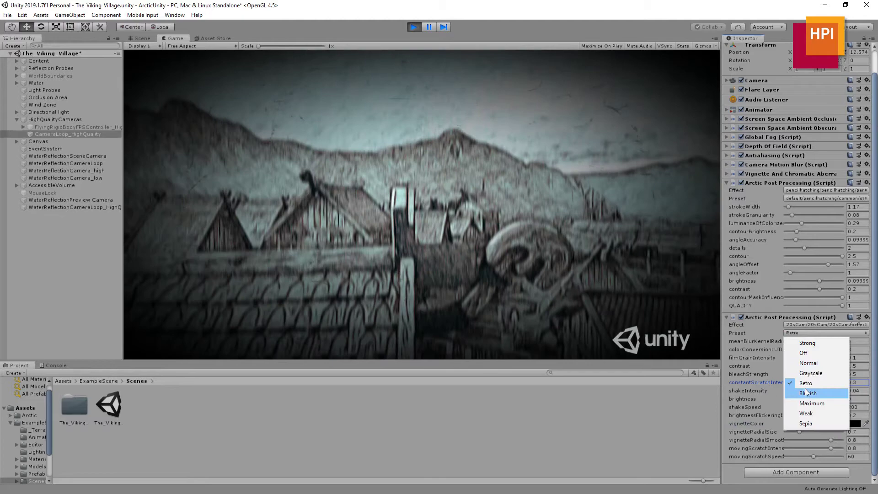
left_click(808, 423)
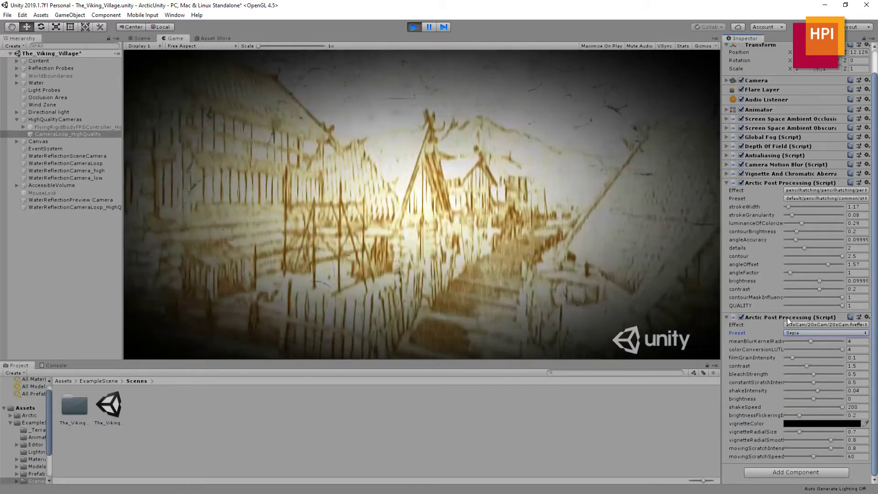
Change the second post-processing component's effect to pixelate_hexagonal.
left_click(802, 325)
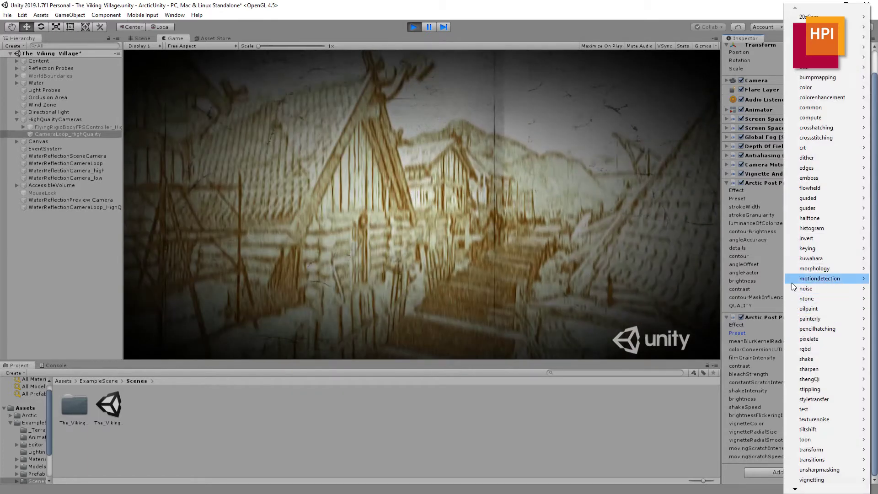
mouse_move(794, 262)
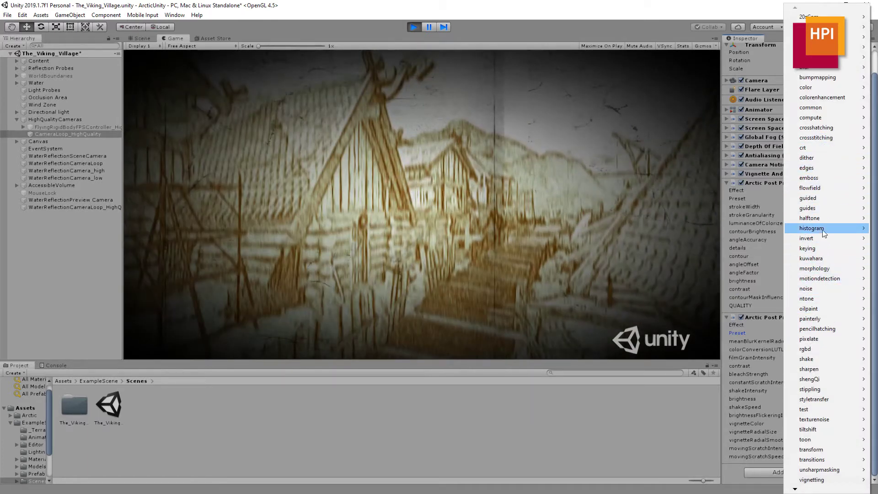
mouse_move(819, 339)
mouse_move(751, 339)
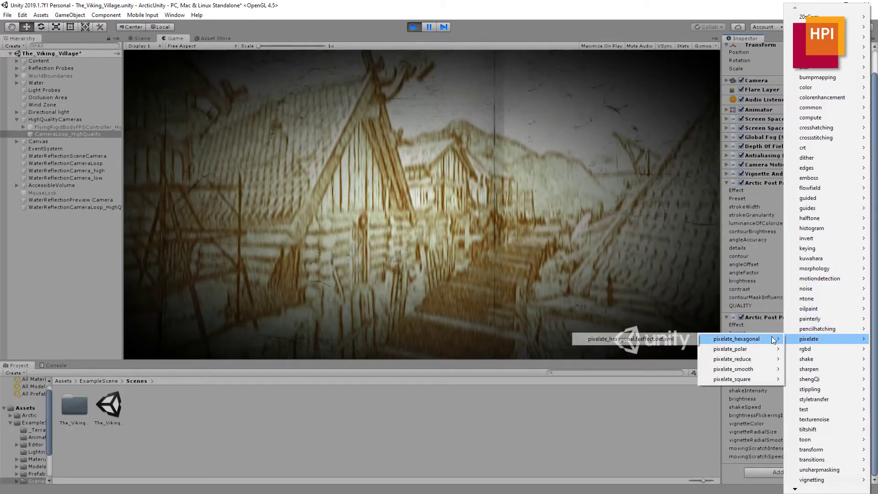
left_click(672, 340)
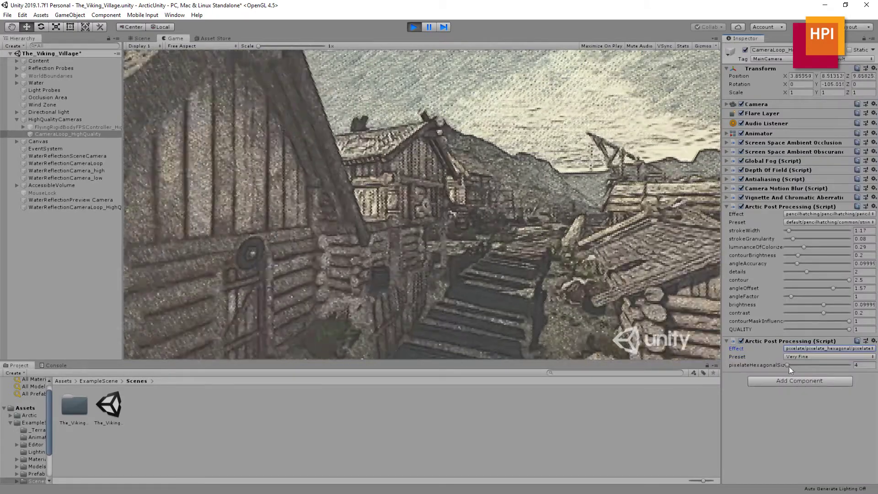
Try a hexagon size of 20 for the pixelation and apply the Fine preset.
left_click_drag(788, 365, 798, 365)
left_click(800, 357)
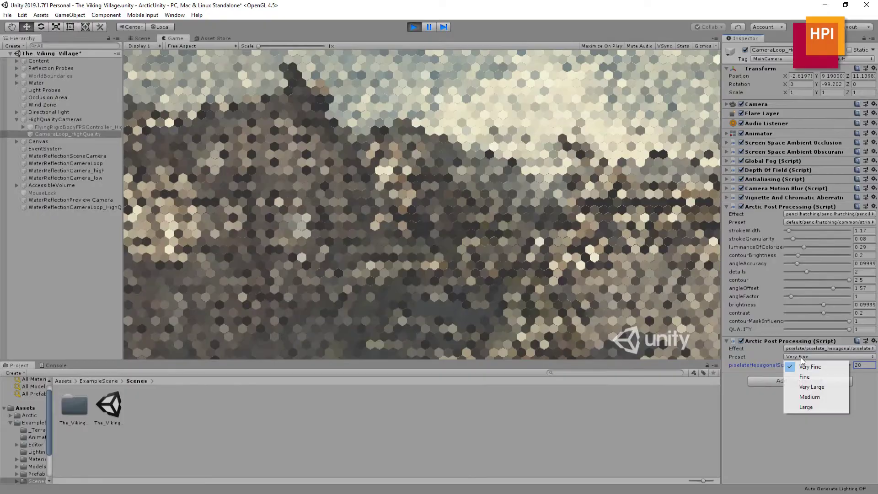
left_click(803, 377)
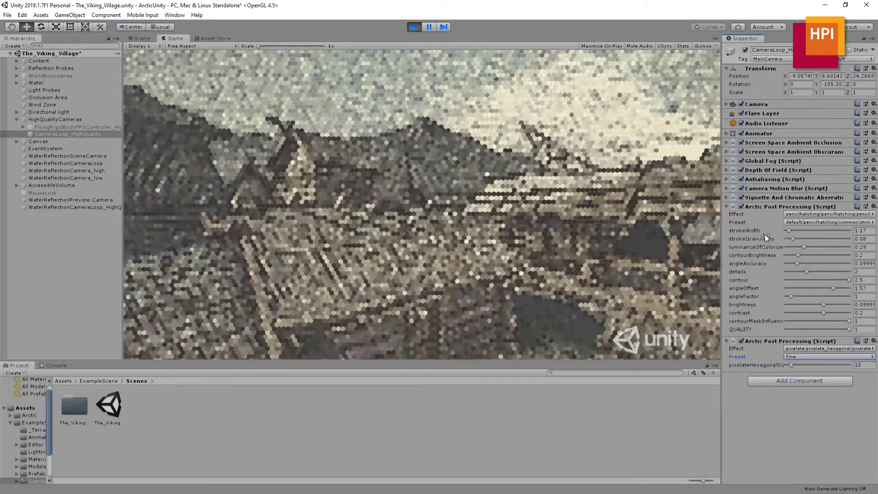
Reorder the post-processing components so the hexagonal pixelation comes before the pencil hatching.
left_click(759, 204)
left_click_drag(762, 207, 755, 247)
left_click(726, 215)
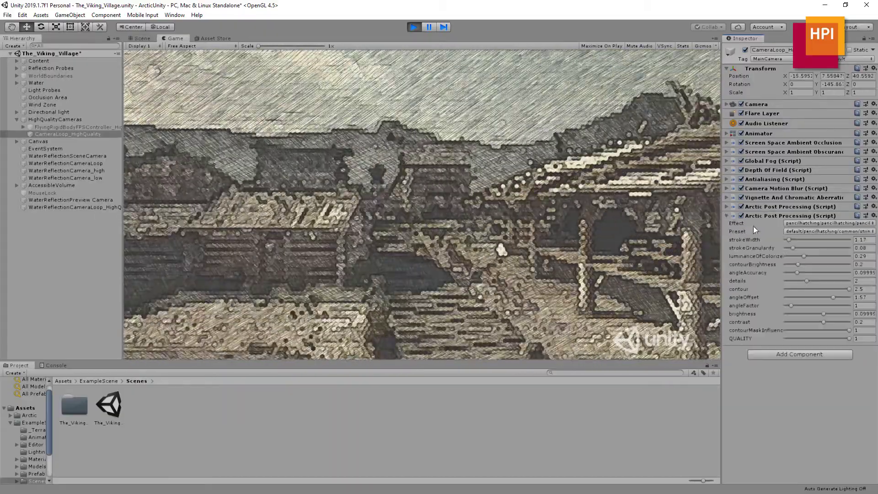
Expand the pixelation component, set its hexagon size to 11 and stop the running scene.
left_click(728, 207)
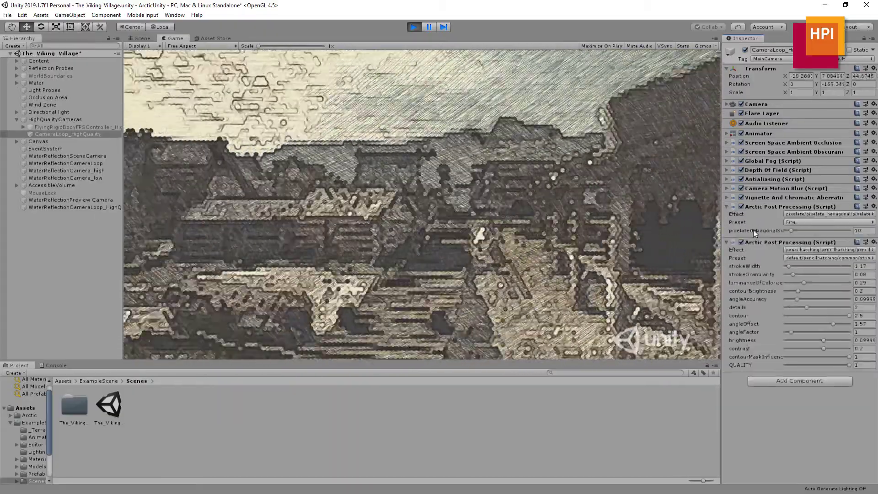
left_click_drag(790, 229, 792, 230)
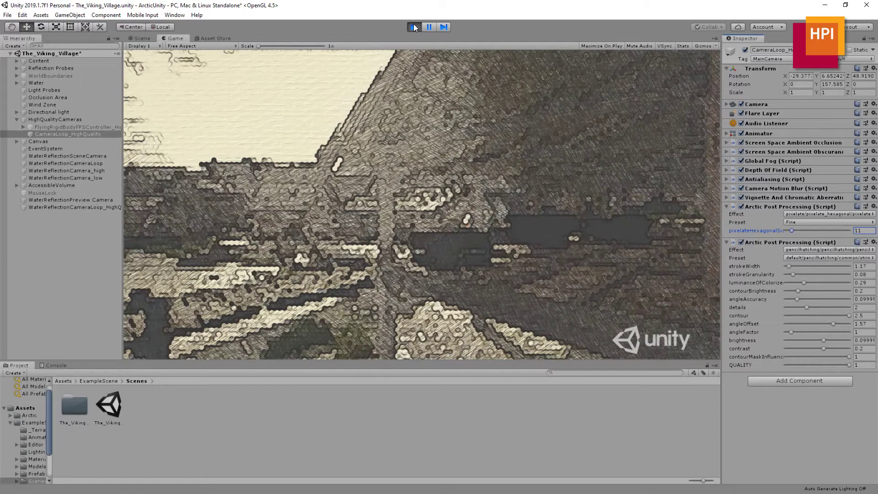
left_click(414, 27)
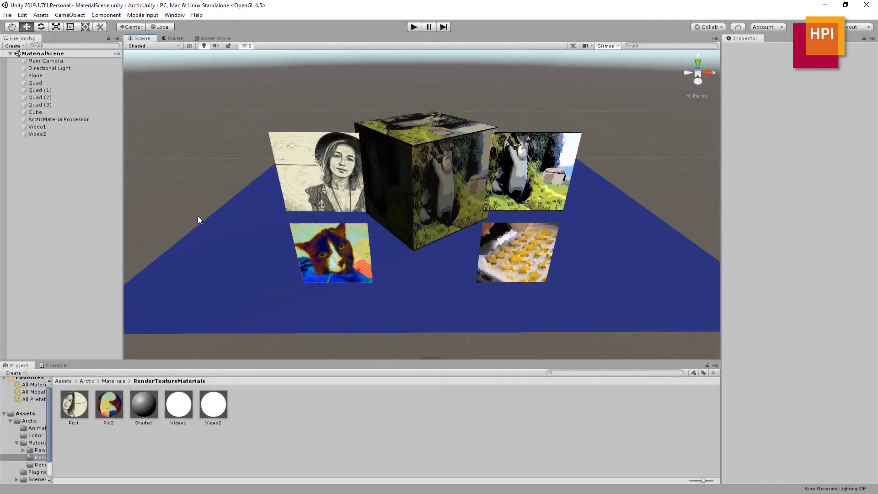
Apply the Video2 render texture material to the ground plane.
left_click_drag(216, 406, 235, 297)
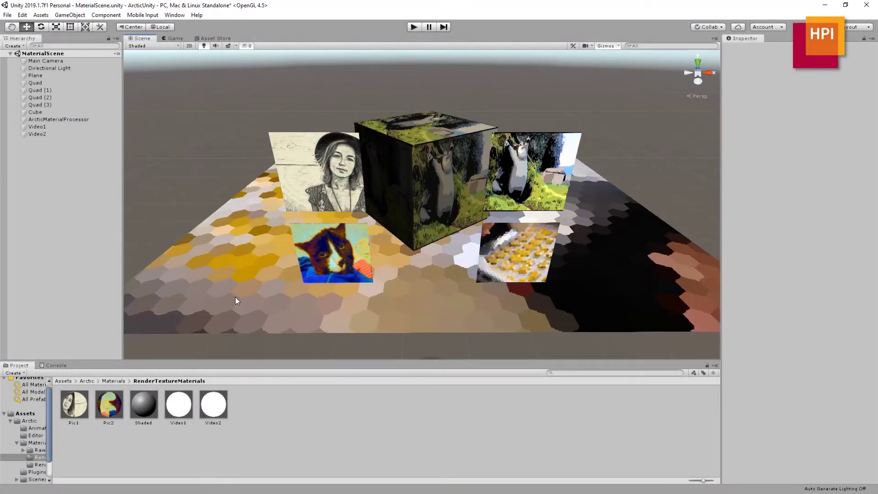
Select RenderTexture1 in the Materials/RenderTextures folder, and preview the scene in play mode before stopping it.
left_click(123, 380)
double_click(149, 407)
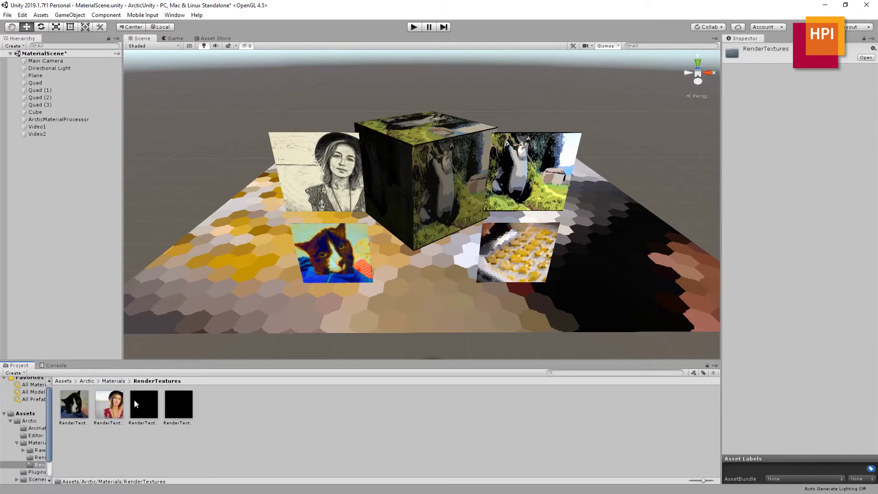
left_click(74, 404)
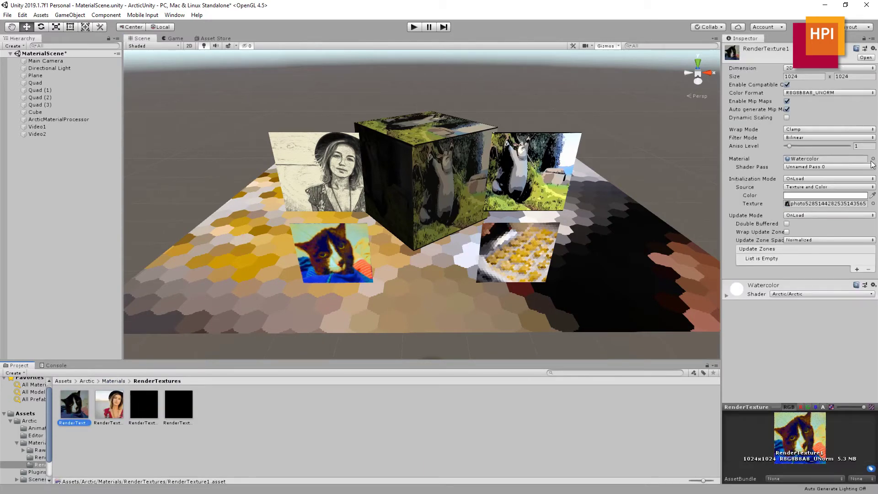
left_click(411, 28)
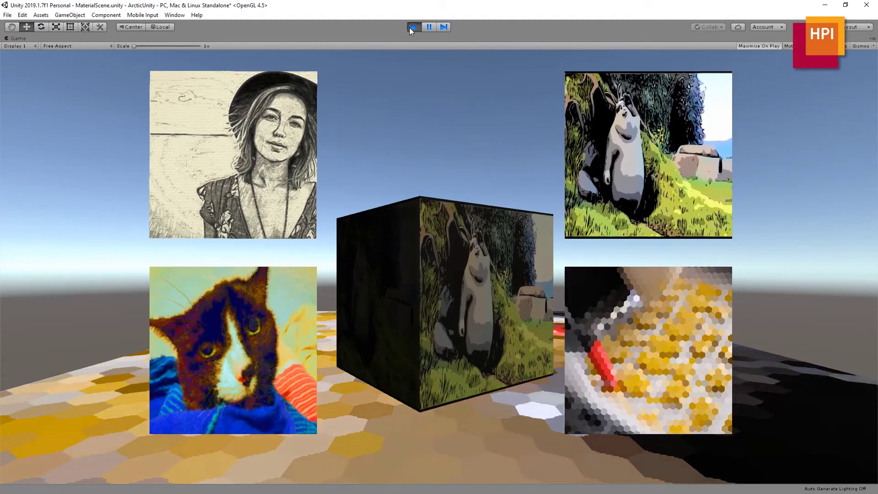
left_click(410, 27)
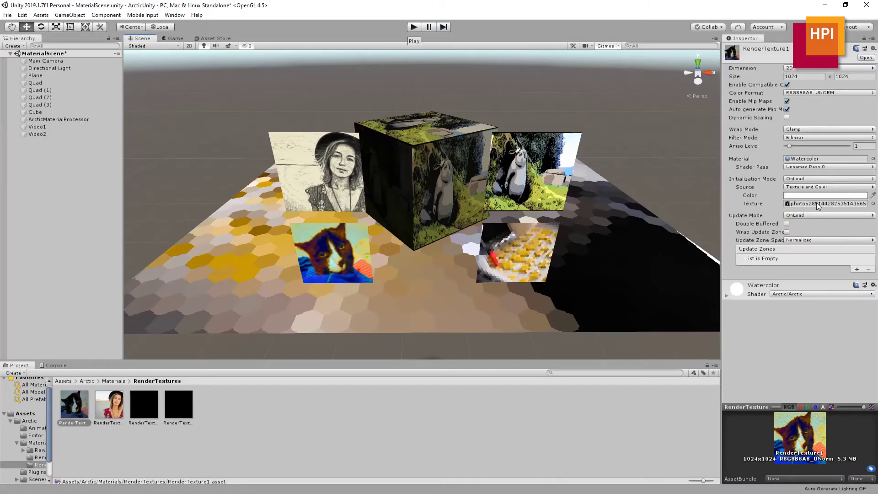
Change the material of RenderTexture1 from the asset search to Pixelate.
left_click(873, 158)
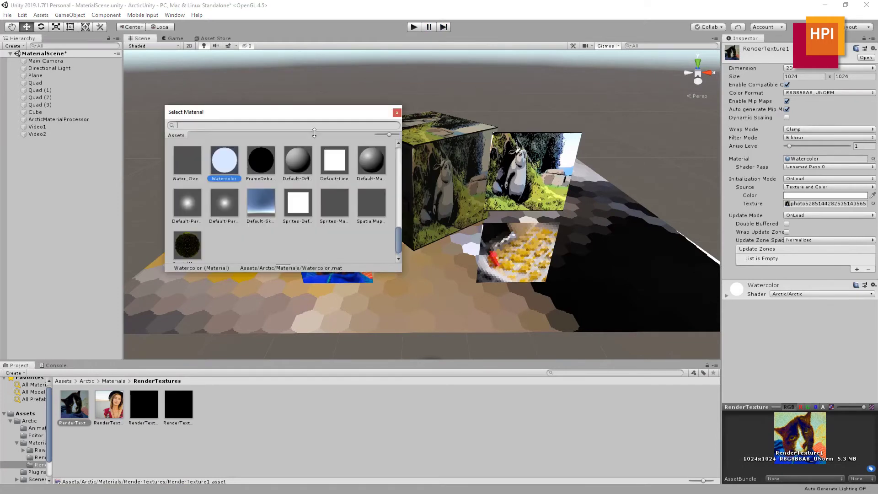
type("Pixe")
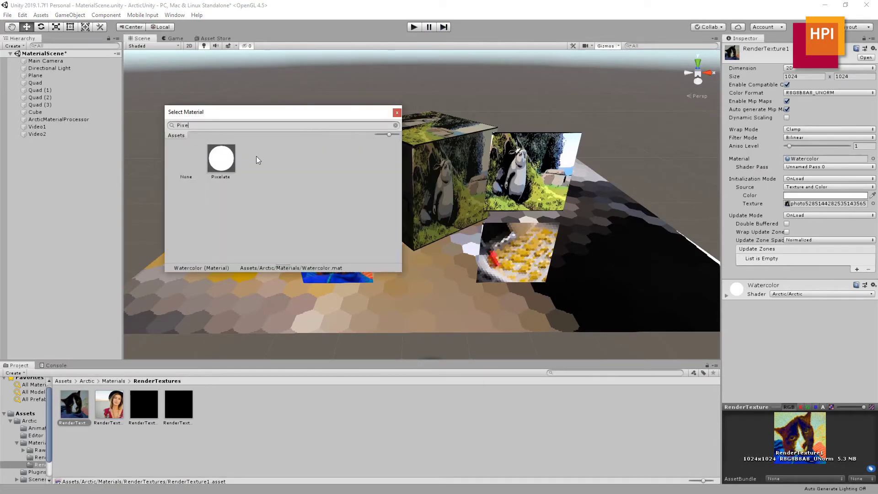
double_click(221, 170)
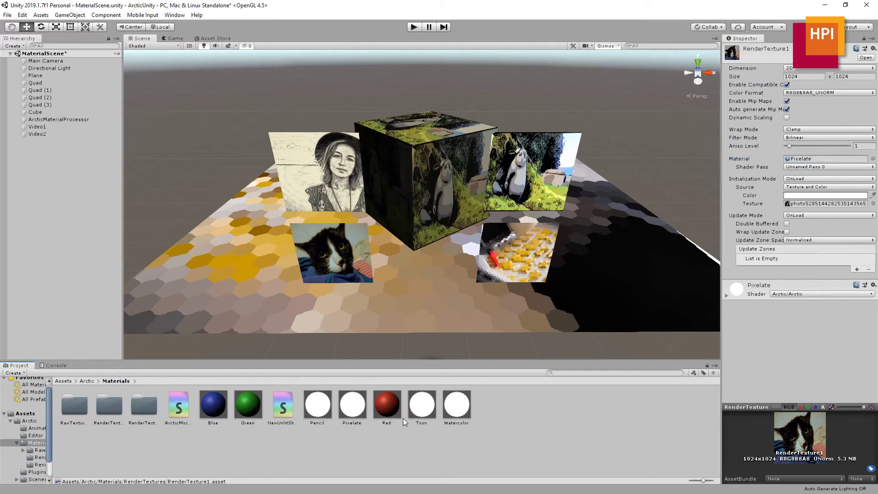
Set the Toon material's preset to portrait-bw.
left_click(420, 413)
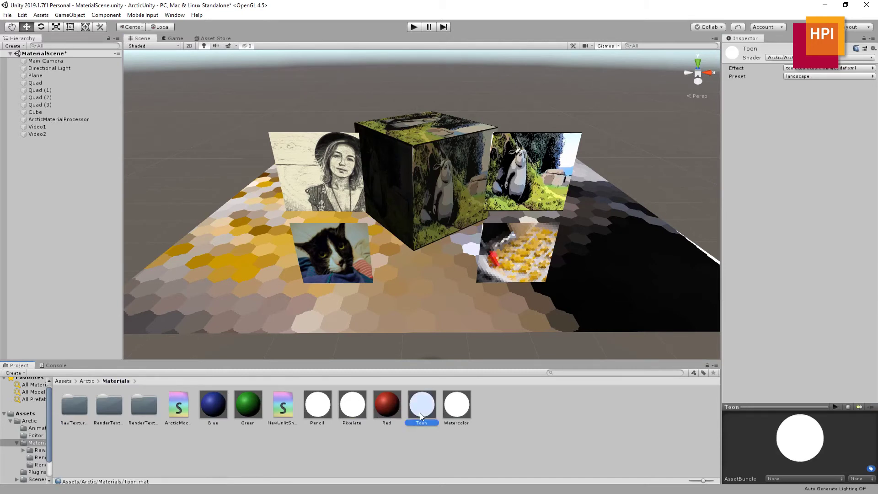
left_click(805, 77)
left_click(814, 107)
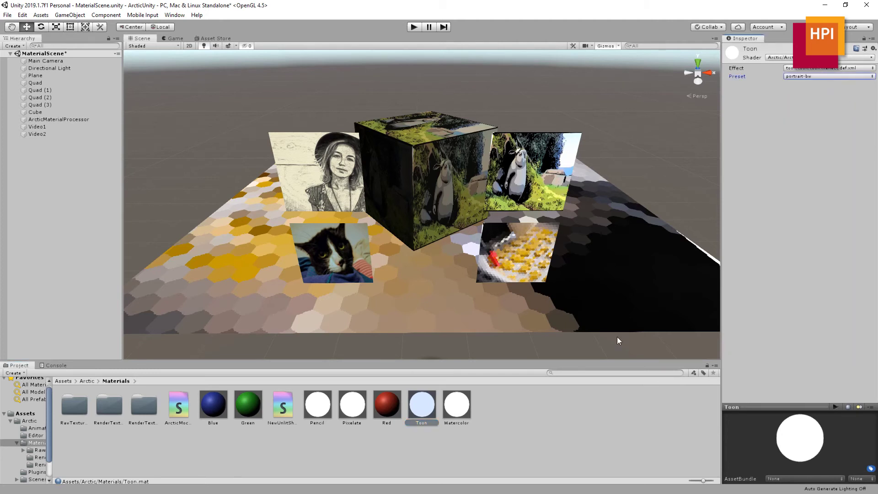
Change the Pencil material's effect to kuwahara with the big dabs preset and run the scene.
left_click(320, 405)
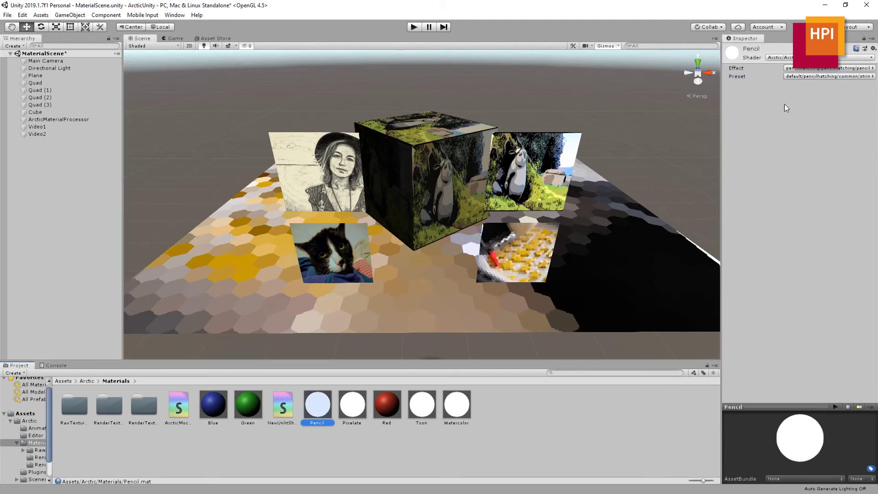
left_click(805, 68)
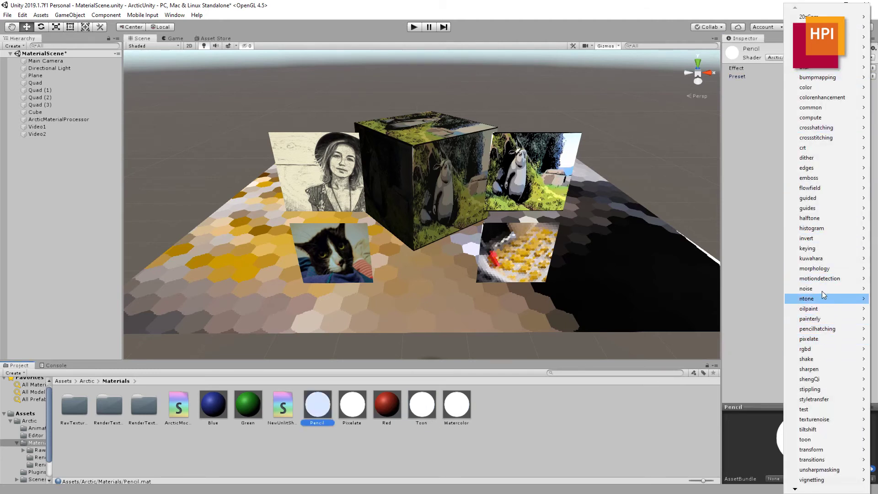
mouse_move(819, 259)
mouse_move(763, 261)
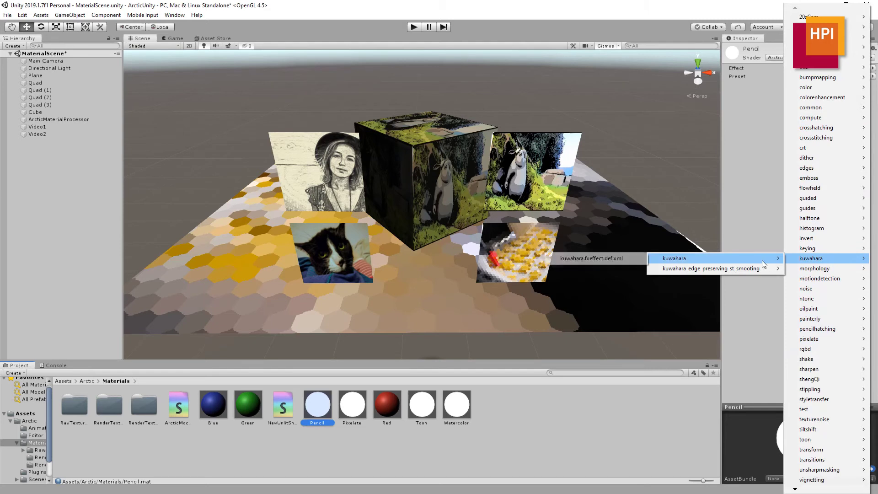
left_click(646, 261)
left_click(811, 76)
left_click(805, 88)
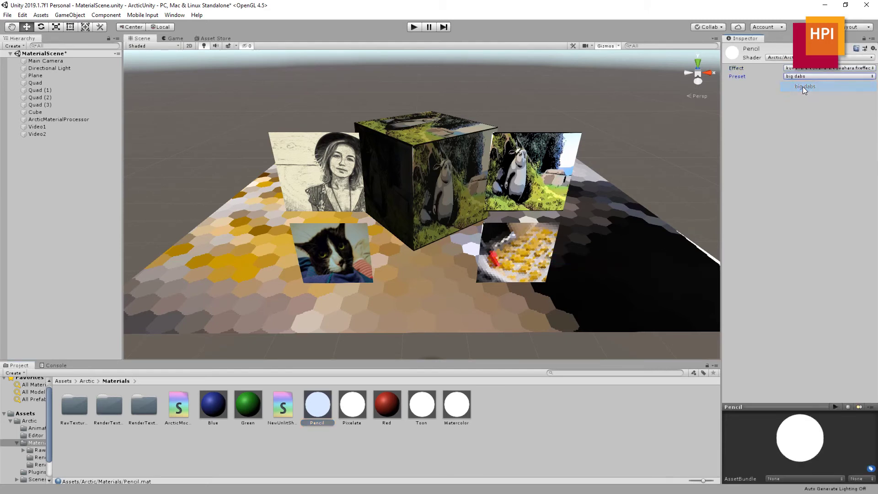
left_click(414, 28)
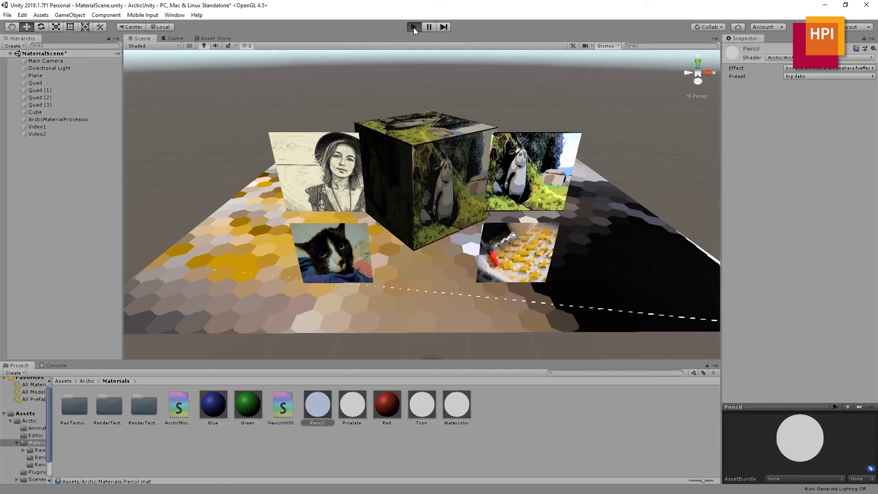